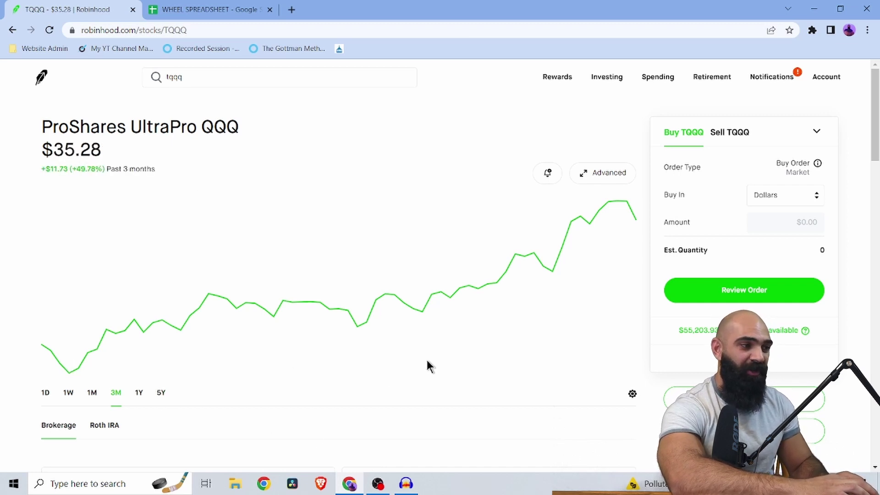
Step: Switch to the wheel spreadsheet in Google Sheets and review the TQQQ trades from the 11/7/2022 entry to the latest row
{"action": "left_click", "coordinate": [216, 7]}
{"action": "scroll", "coordinate": [460, 374], "scroll_direction": "down", "scroll_amount": 4}
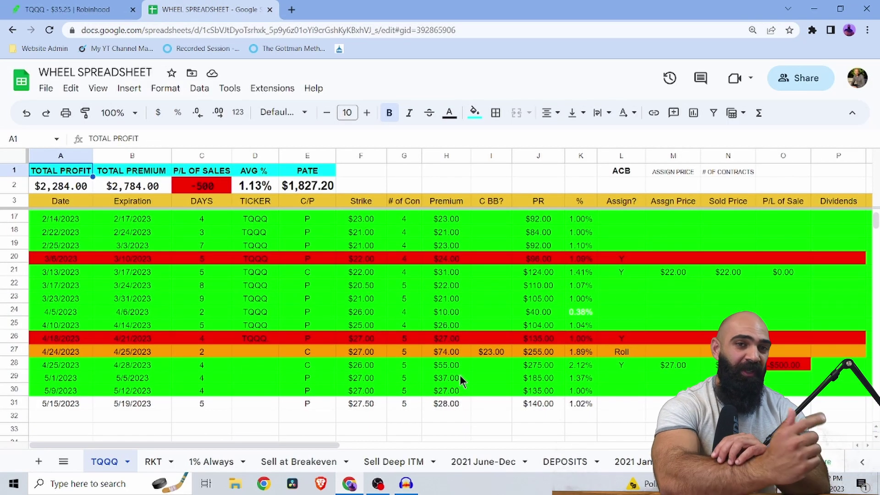
{"action": "scroll", "coordinate": [460, 375], "scroll_direction": "up", "scroll_amount": 4}
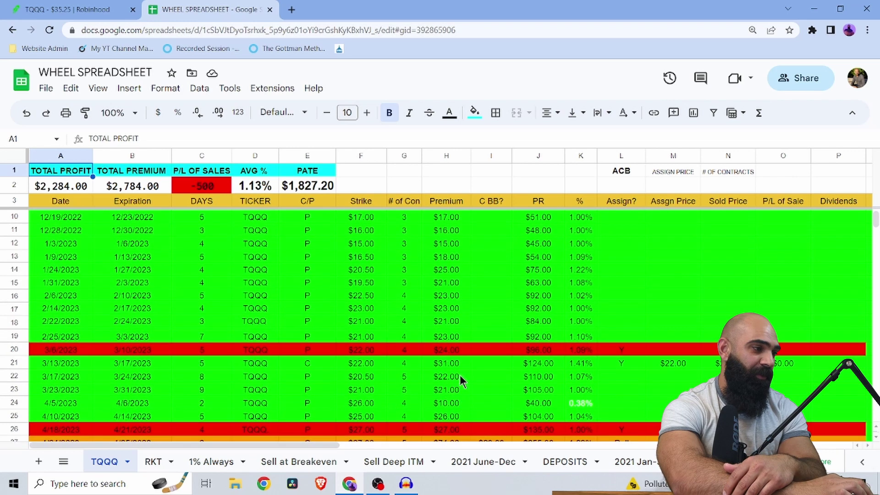
{"action": "left_click", "coordinate": [16, 217]}
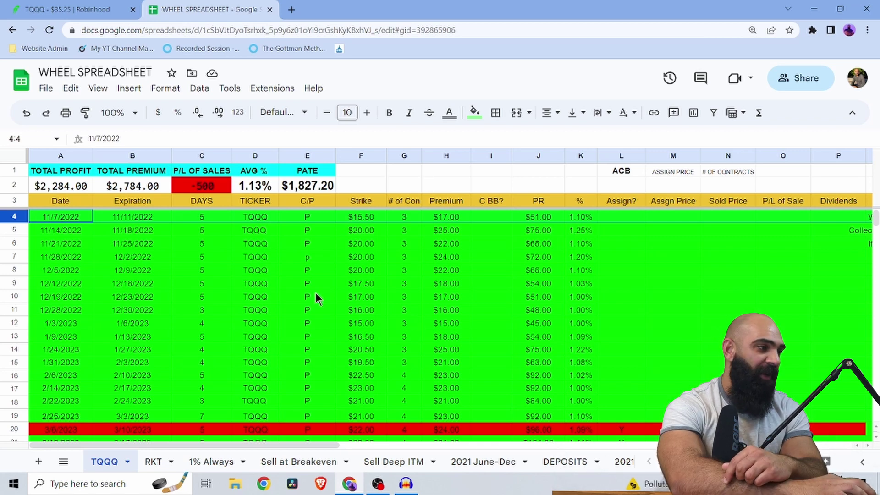
{"action": "scroll", "coordinate": [77, 261], "scroll_direction": "down", "scroll_amount": 5}
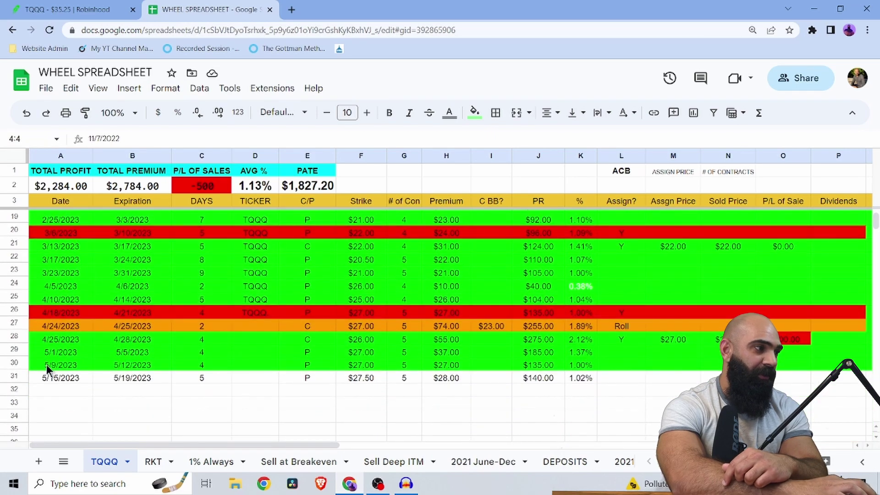
Step: Switch to Robinhood and show the TQQQ options chain for selling puts expiring June 16, down to the strikes below the share price
{"action": "left_click", "coordinate": [69, 9]}
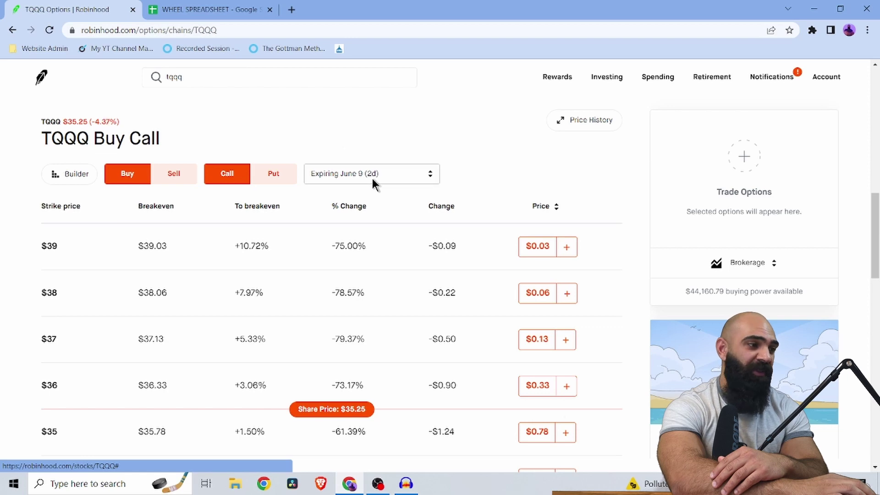
{"action": "left_click", "coordinate": [182, 172]}
{"action": "left_click", "coordinate": [274, 173]}
{"action": "left_click", "coordinate": [390, 170]}
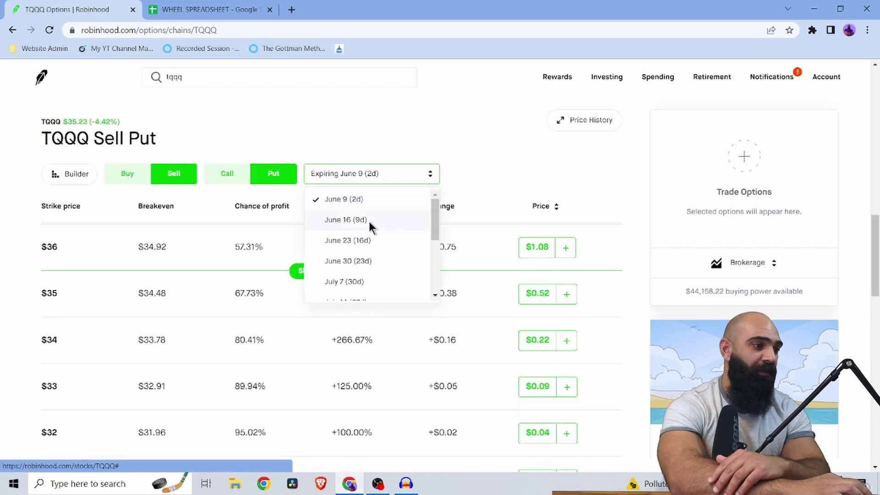
{"action": "left_click", "coordinate": [367, 224]}
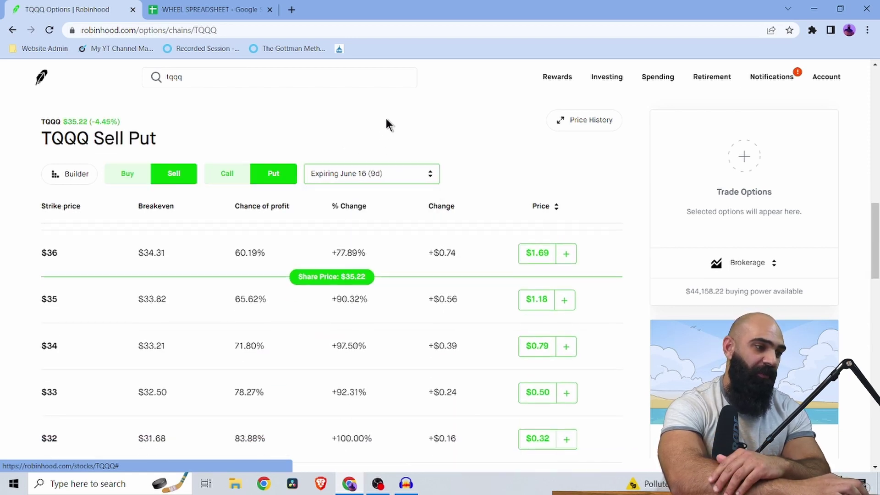
{"action": "scroll", "coordinate": [356, 369], "scroll_direction": "down", "scroll_amount": 1}
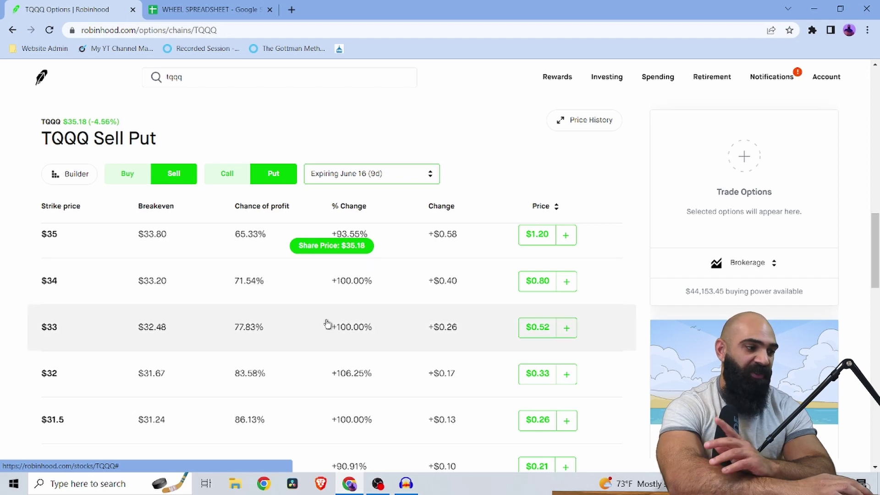
Step: Open the Windows Calculator, compute 3200 × 0.01, and compare it with the premium of the $32 TQQQ put
{"action": "left_click", "coordinate": [99, 483]}
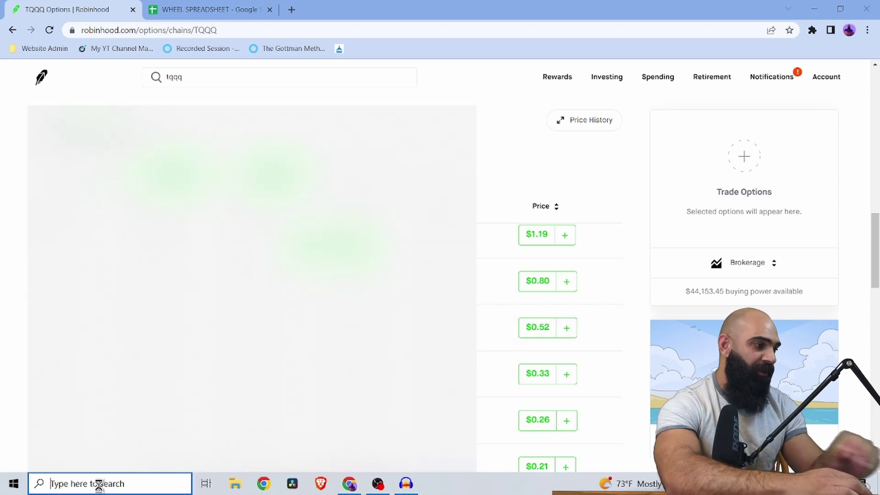
{"action": "type", "text": "calculator"}
{"action": "key", "text": "Return"}
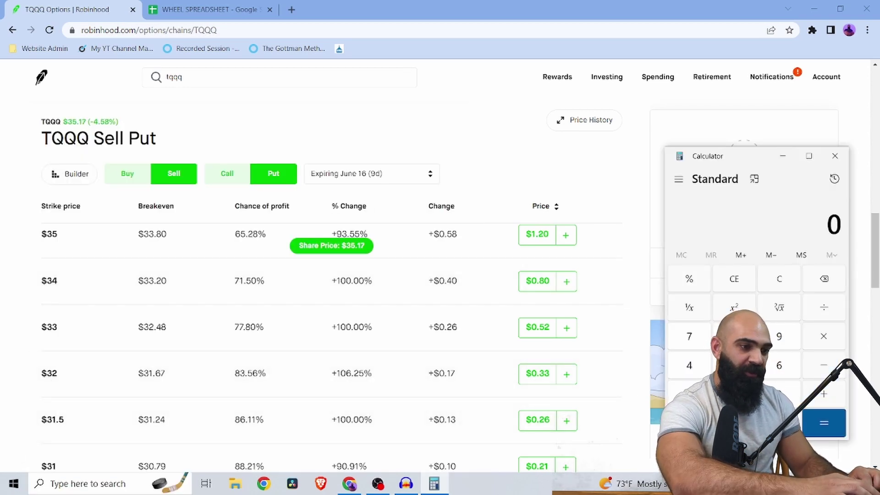
{"action": "type", "text": "3200"}
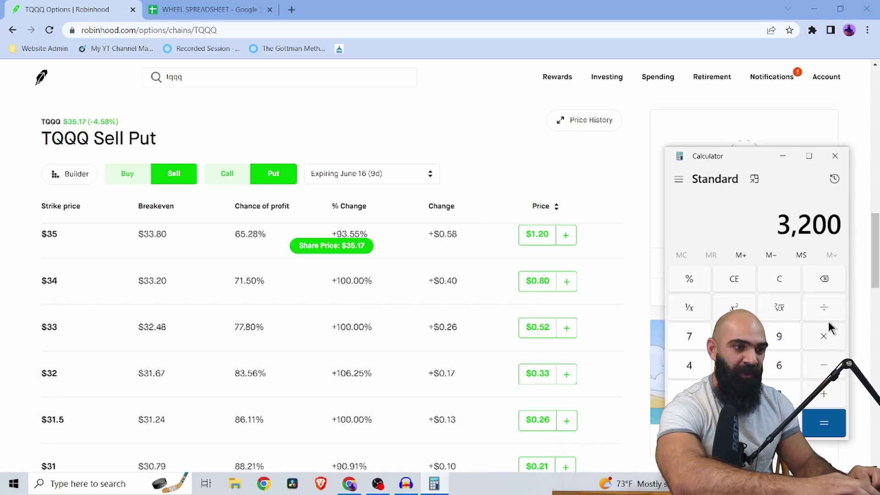
{"action": "left_click", "coordinate": [824, 336]}
{"action": "type", "text": "0.01"}
{"action": "left_click", "coordinate": [817, 428]}
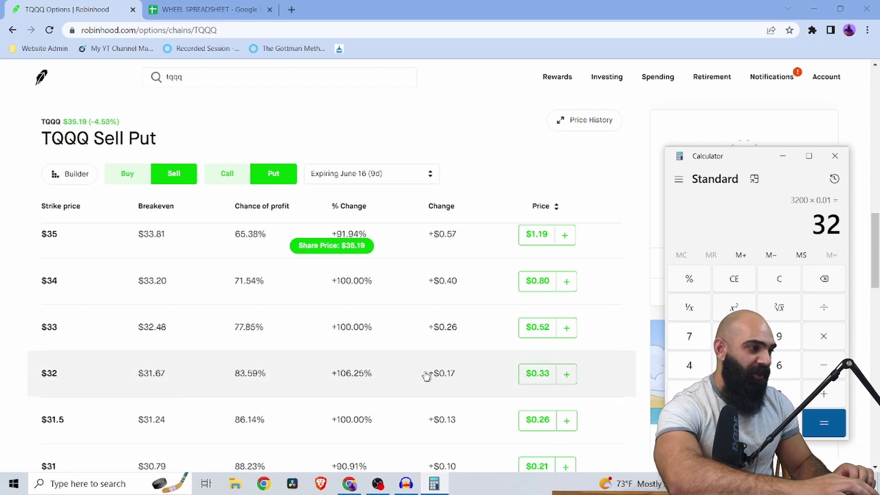
{"action": "scroll", "coordinate": [383, 352], "scroll_direction": "up", "scroll_amount": 1}
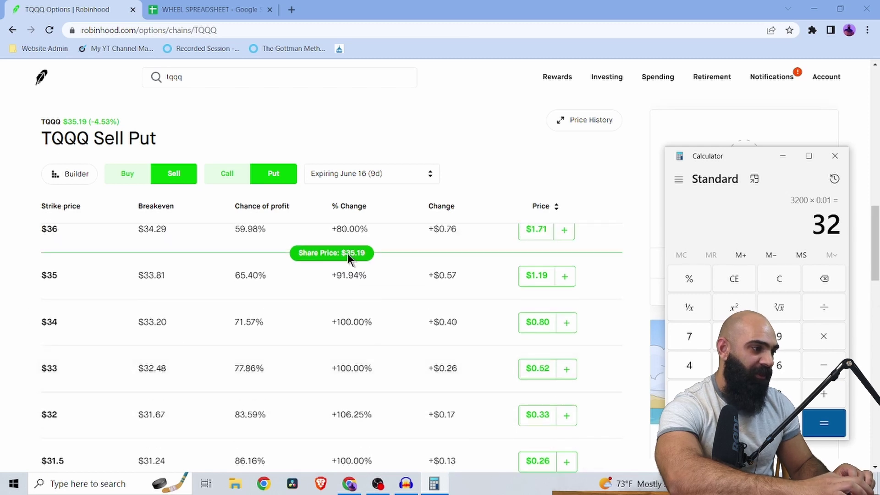
{"action": "scroll", "coordinate": [334, 419], "scroll_direction": "down", "scroll_amount": 1}
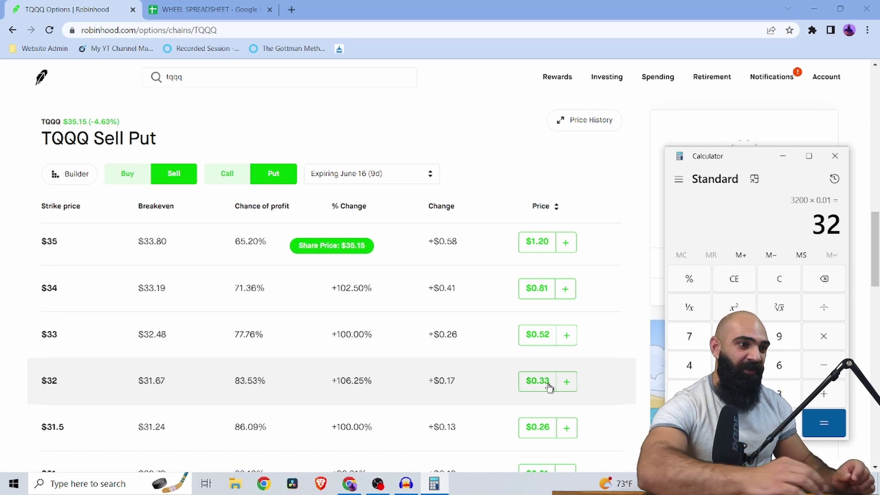
Step: Return to the TQQQ stock page and display its one-year price chart
{"action": "left_click", "coordinate": [51, 122]}
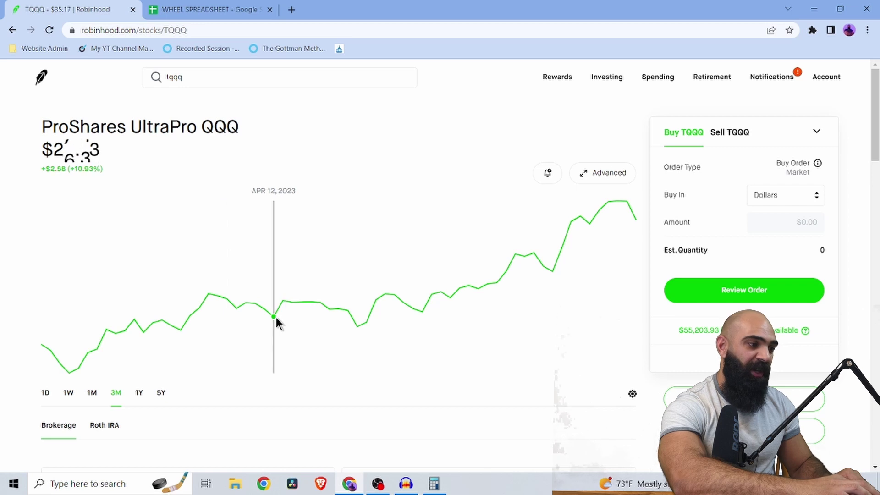
{"action": "left_click", "coordinate": [139, 394]}
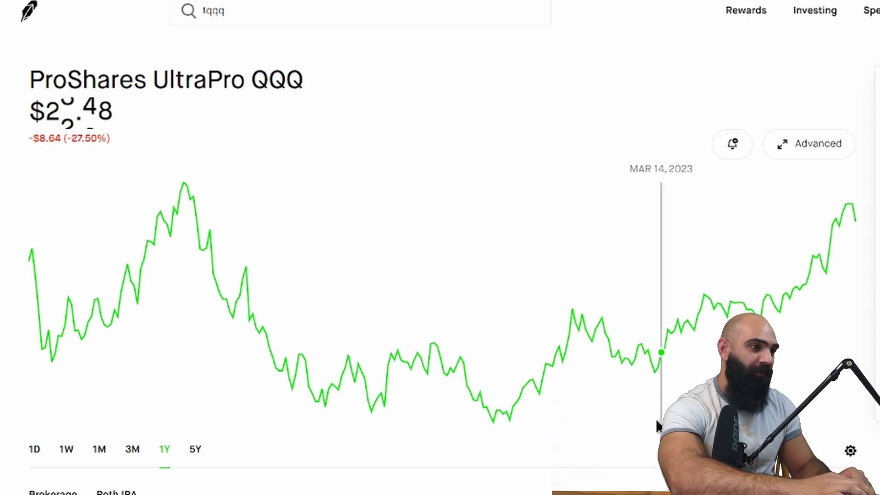
Step: Review the logged TQQQ trades in the wheel spreadsheet, from the 5/15/2023 row back to the first, against Robinhood's one-year chart
{"action": "left_click", "coordinate": [239, 8]}
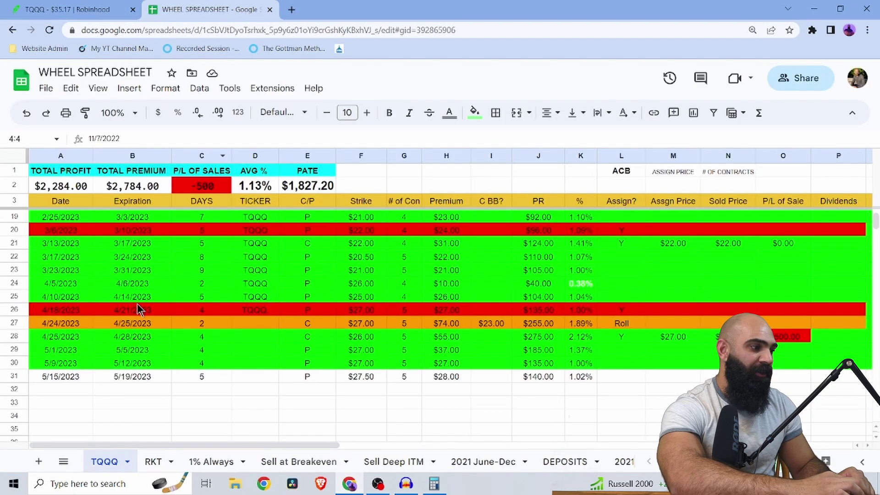
{"action": "scroll", "coordinate": [137, 310], "scroll_direction": "down", "scroll_amount": 1}
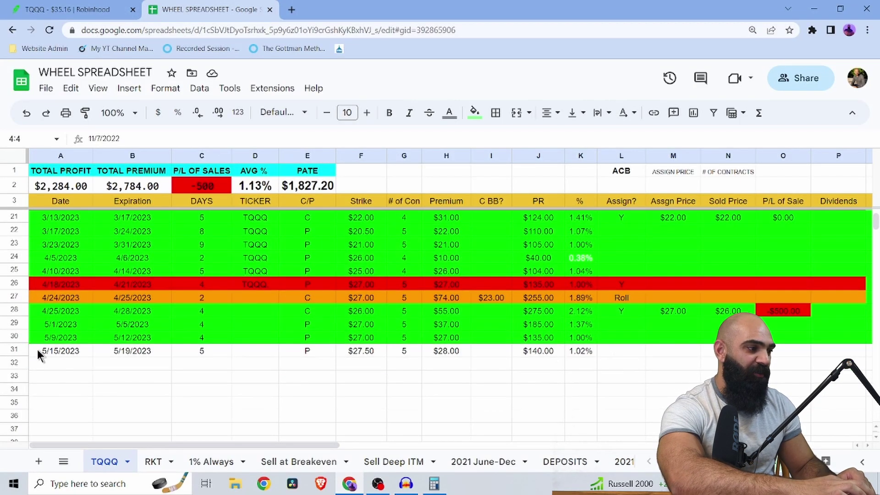
{"action": "left_click", "coordinate": [20, 349]}
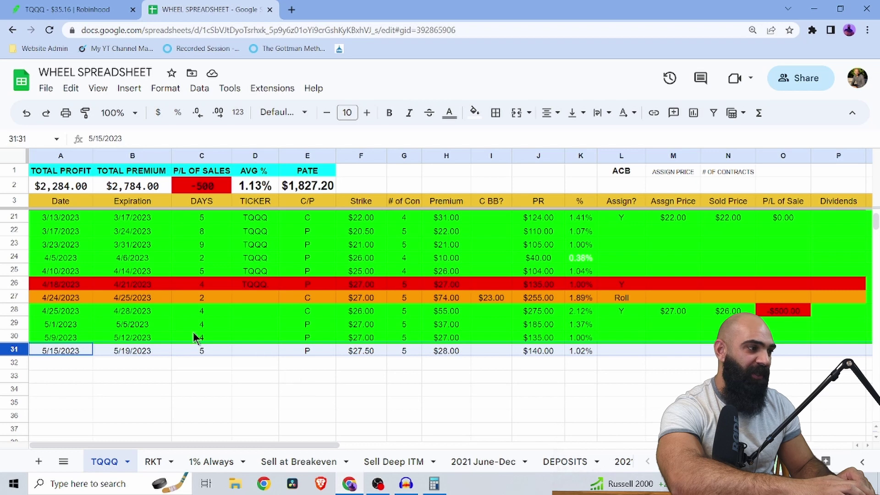
{"action": "scroll", "coordinate": [225, 323], "scroll_direction": "up", "scroll_amount": 3}
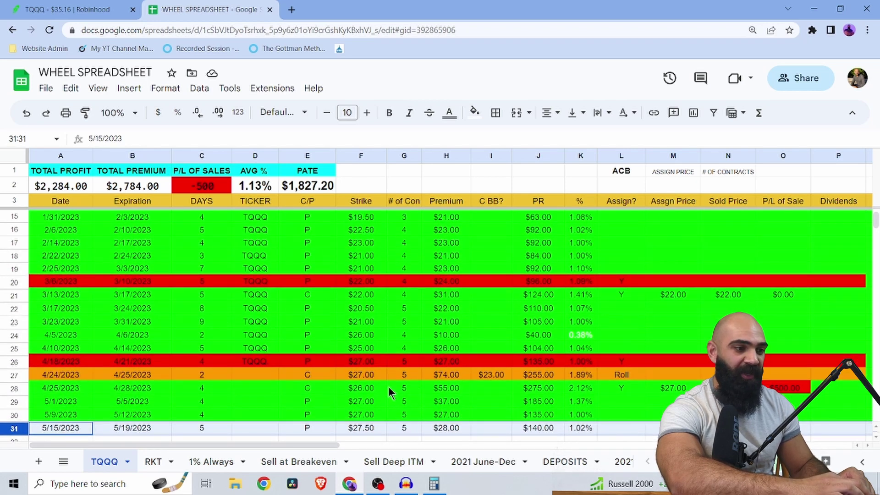
{"action": "scroll", "coordinate": [400, 384], "scroll_direction": "up", "scroll_amount": 5}
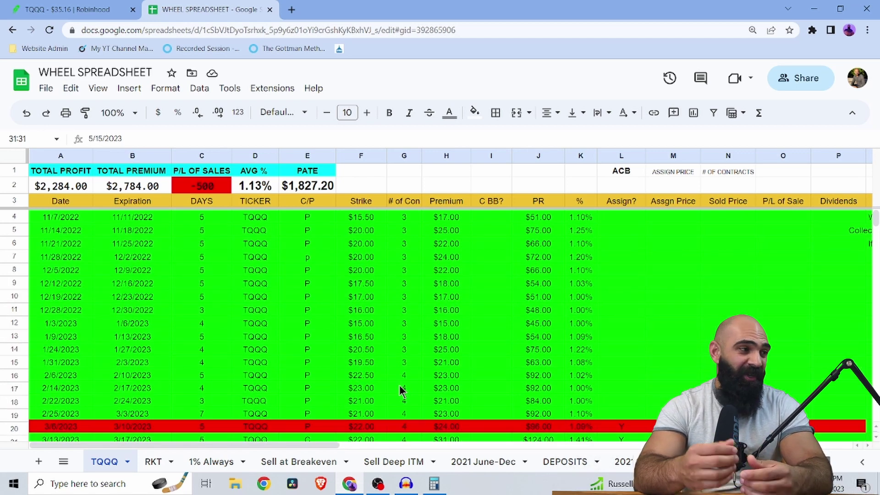
{"action": "left_click", "coordinate": [49, 7]}
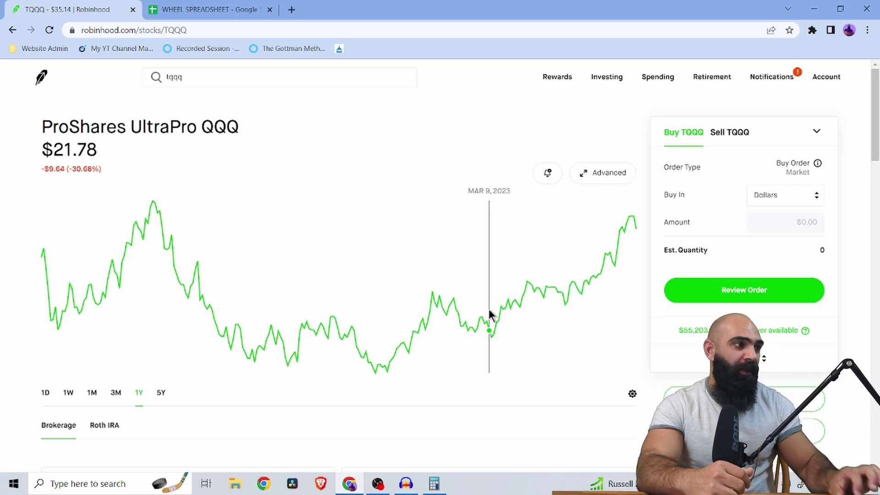
{"action": "left_click", "coordinate": [169, 8]}
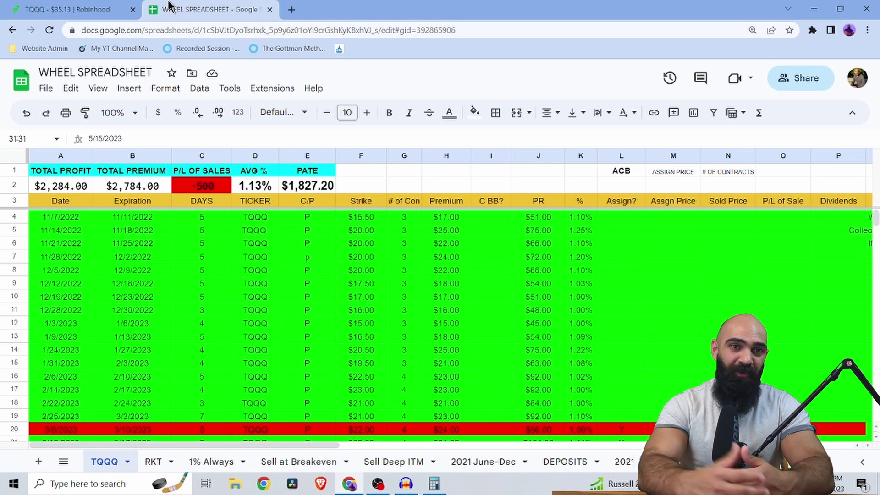
Step: Switch to Robinhood and show the TQQQ options chain for selling calls expiring June 16
{"action": "left_click", "coordinate": [88, 8]}
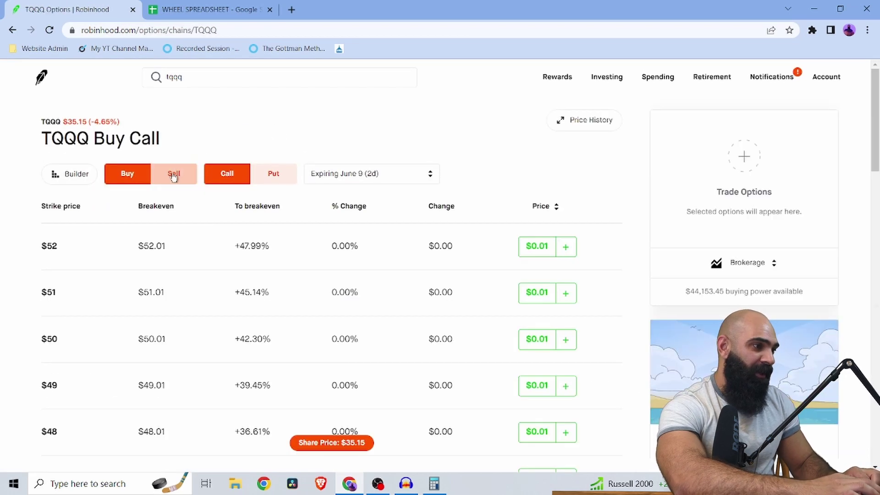
{"action": "left_click", "coordinate": [173, 173]}
{"action": "scroll", "coordinate": [383, 306], "scroll_direction": "down", "scroll_amount": 4}
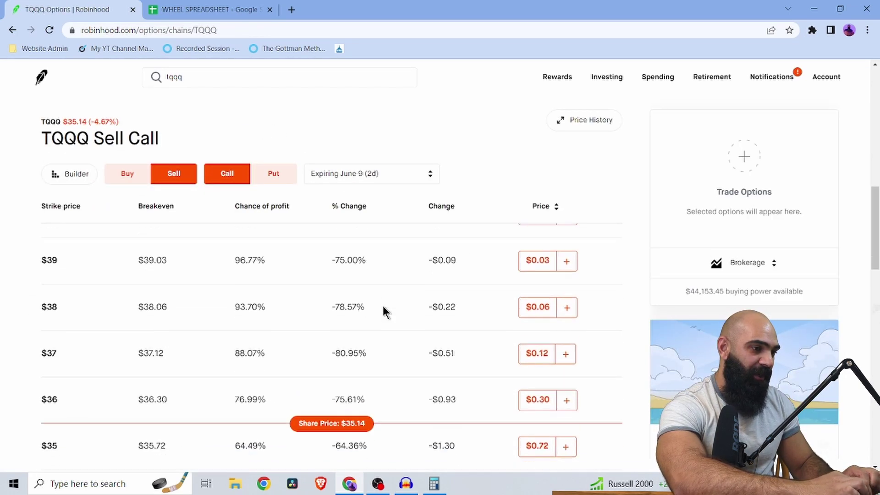
{"action": "scroll", "coordinate": [390, 289], "scroll_direction": "up", "scroll_amount": 2}
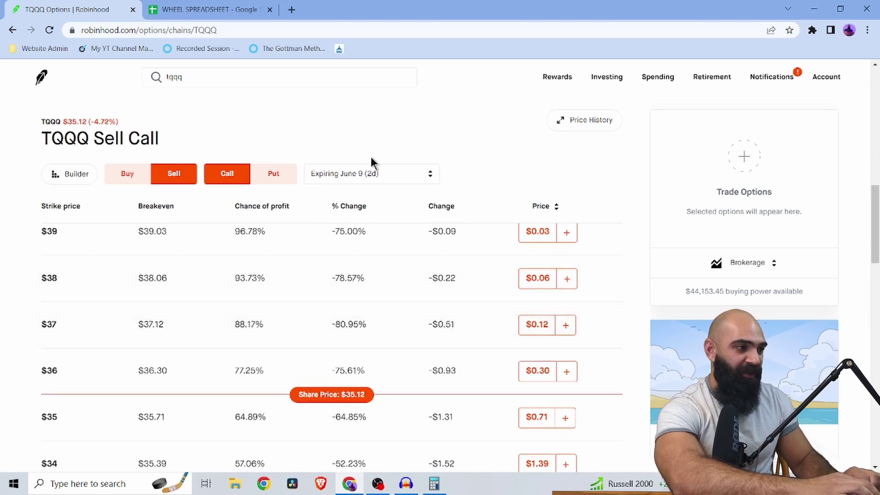
{"action": "left_click", "coordinate": [369, 173]}
{"action": "left_click", "coordinate": [379, 227]}
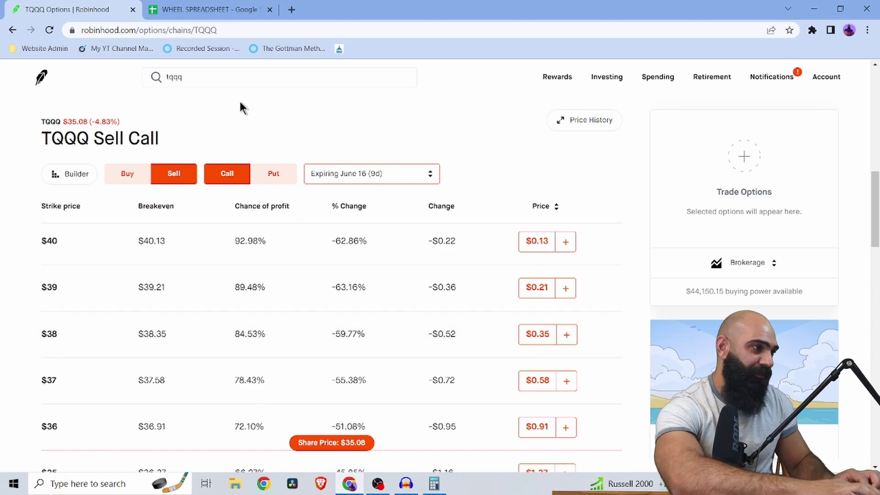
Step: Search for the ticker spxl and open the Direxion Daily S&P 500 Bull 3x Shares page
{"action": "left_click", "coordinate": [240, 77]}
{"action": "key", "text": "BackSpace"}
{"action": "key", "text": "BackSpace"}
{"action": "key", "text": "BackSpace"}
{"action": "key", "text": "BackSpace"}
{"action": "type", "text": "s"}
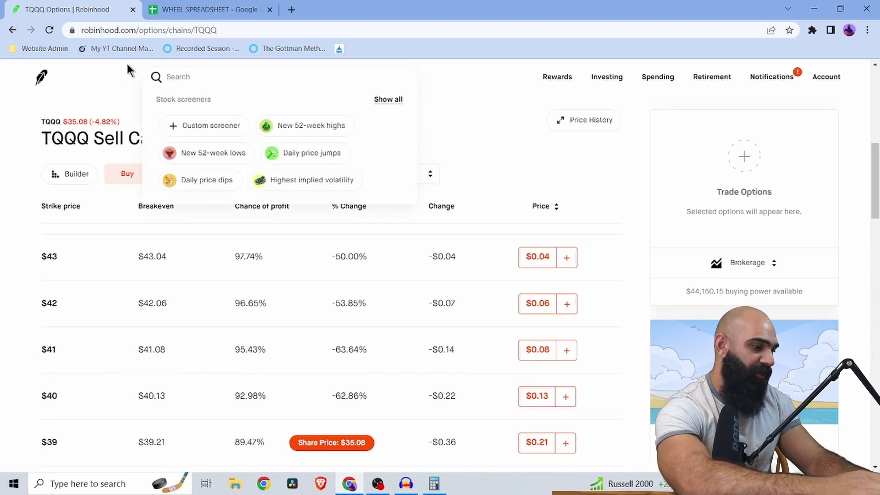
{"action": "type", "text": "pxl"}
{"action": "left_click", "coordinate": [243, 126]}
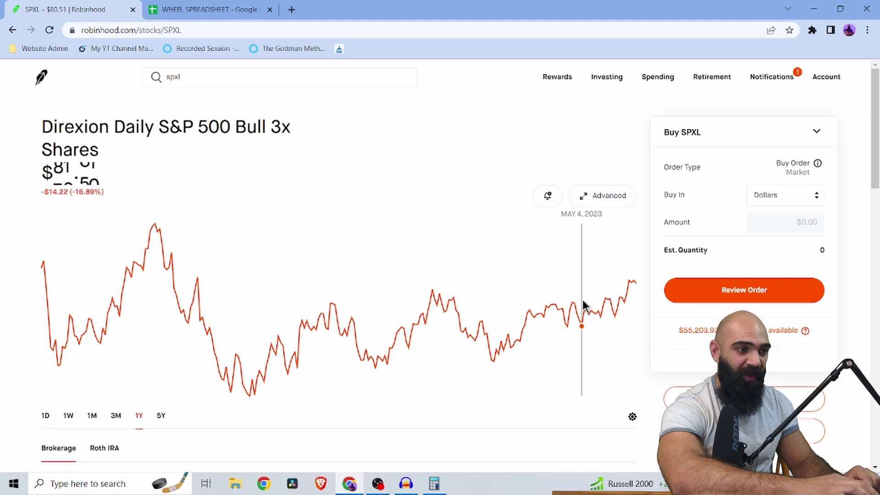
Step: Show the SPXL options chain for selling puts expiring June 16 and examine the strikes below the share price
{"action": "left_click", "coordinate": [744, 398]}
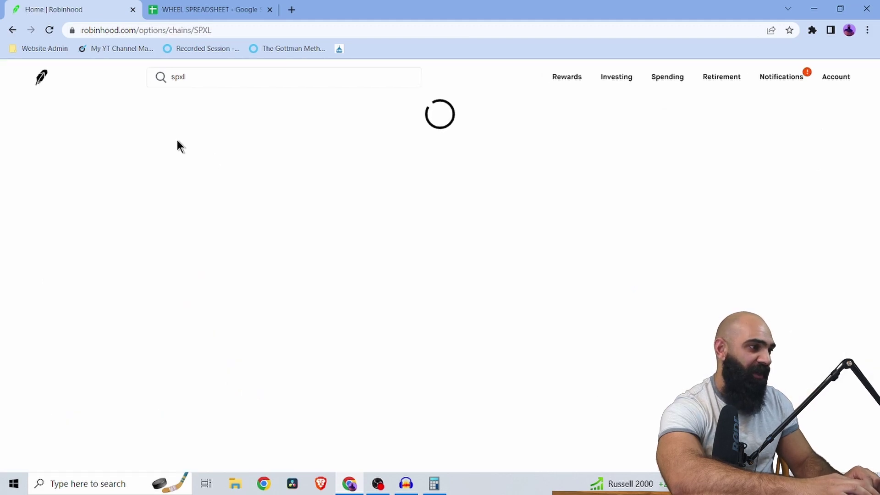
{"action": "left_click", "coordinate": [190, 174]}
{"action": "left_click", "coordinate": [278, 174]}
{"action": "left_click", "coordinate": [346, 178]}
{"action": "left_click", "coordinate": [369, 215]}
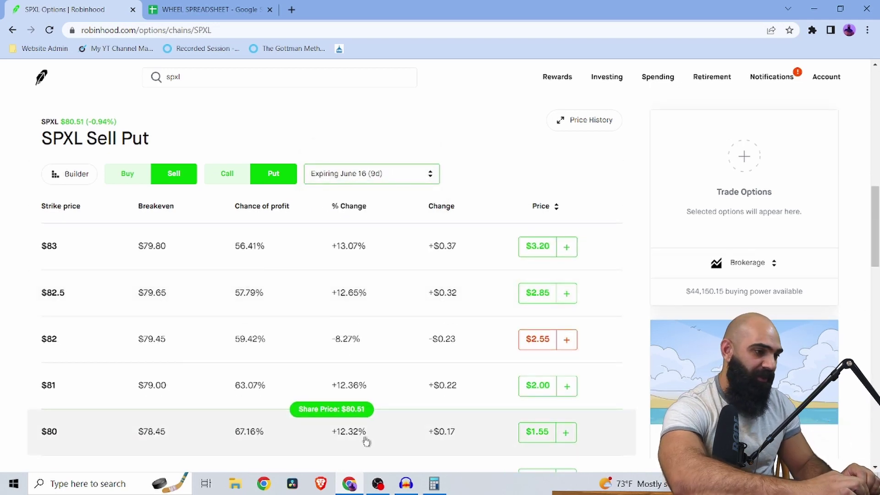
{"action": "scroll", "coordinate": [364, 440], "scroll_direction": "down", "scroll_amount": 4}
{"action": "scroll", "coordinate": [364, 436], "scroll_direction": "down", "scroll_amount": 1}
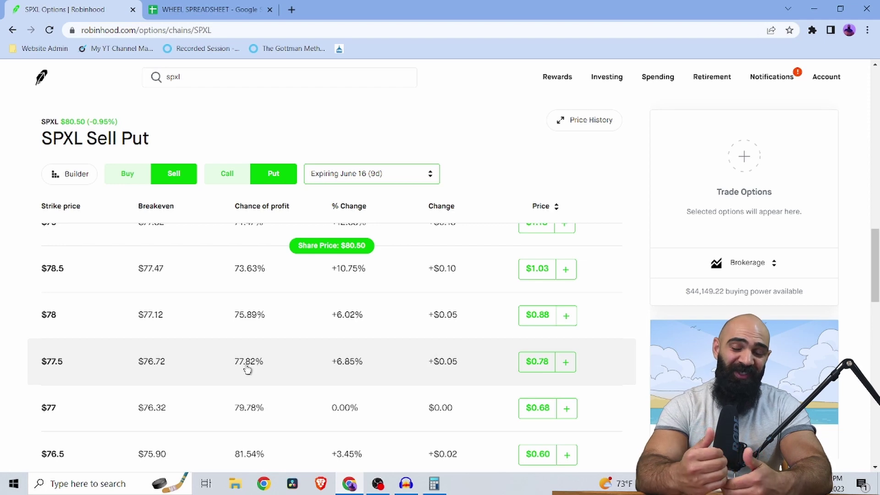
Step: Switch back to the wheel spreadsheet and look over the most recent and earlier TQQQ trade rows
{"action": "left_click", "coordinate": [215, 9]}
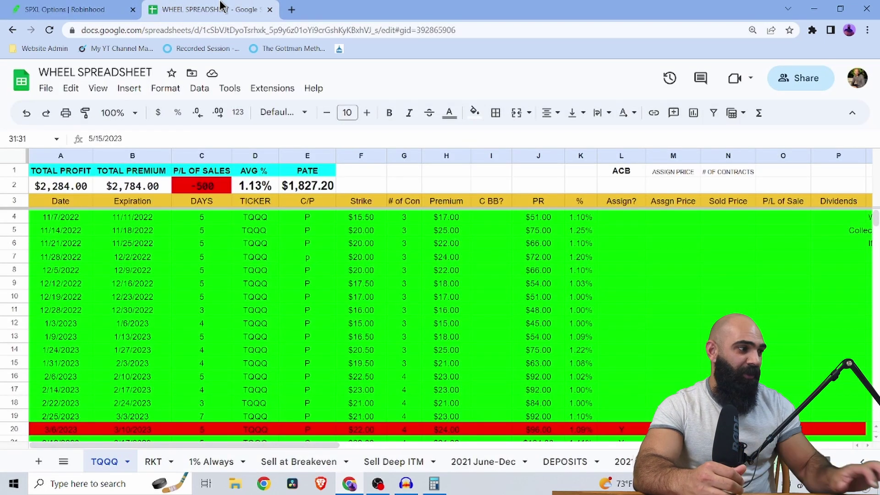
{"action": "scroll", "coordinate": [142, 251], "scroll_direction": "down", "scroll_amount": 4}
{"action": "scroll", "coordinate": [142, 251], "scroll_direction": "down", "scroll_amount": 2}
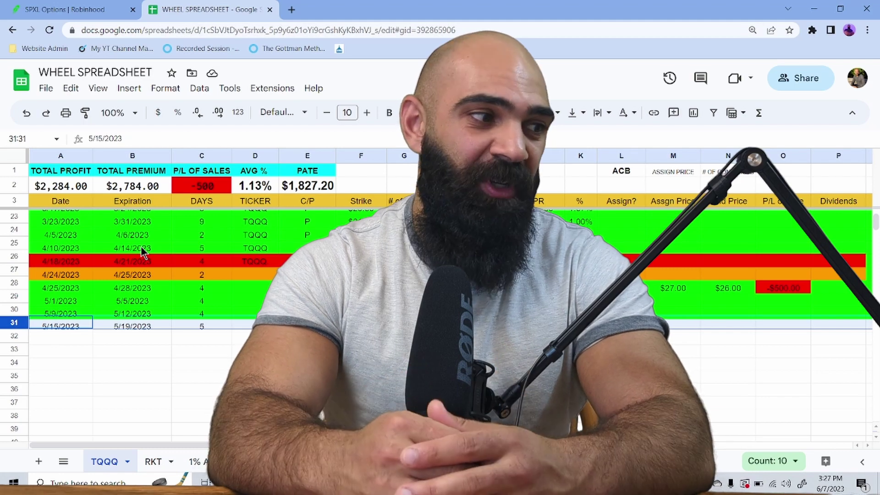
{"action": "scroll", "coordinate": [141, 247], "scroll_direction": "up", "scroll_amount": 4}
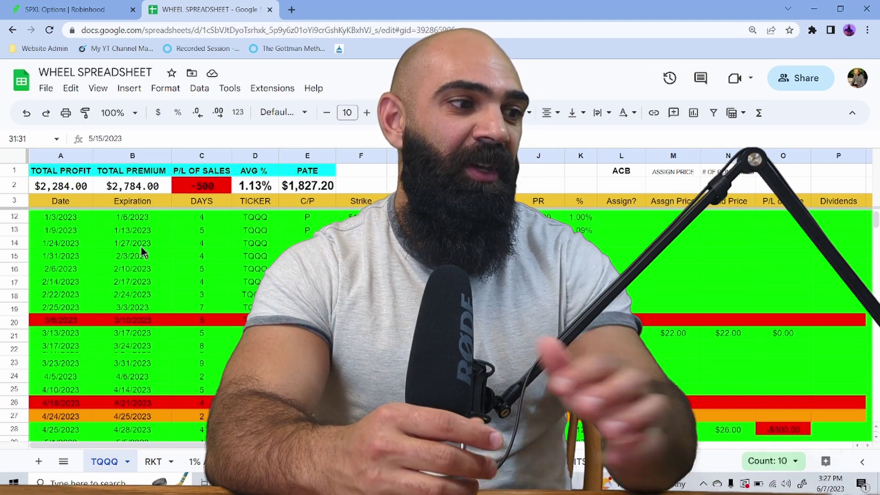